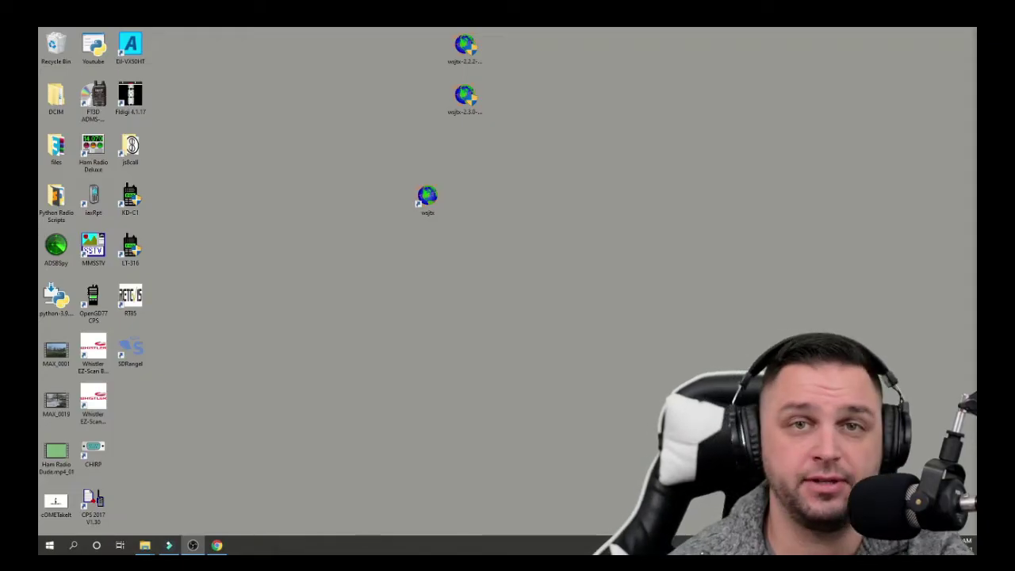
# Step: Move the plain wsjtx shortcut below the wsjtx-2.3.0 icon and launch WSJT-X from it
pyautogui.click(465, 47)
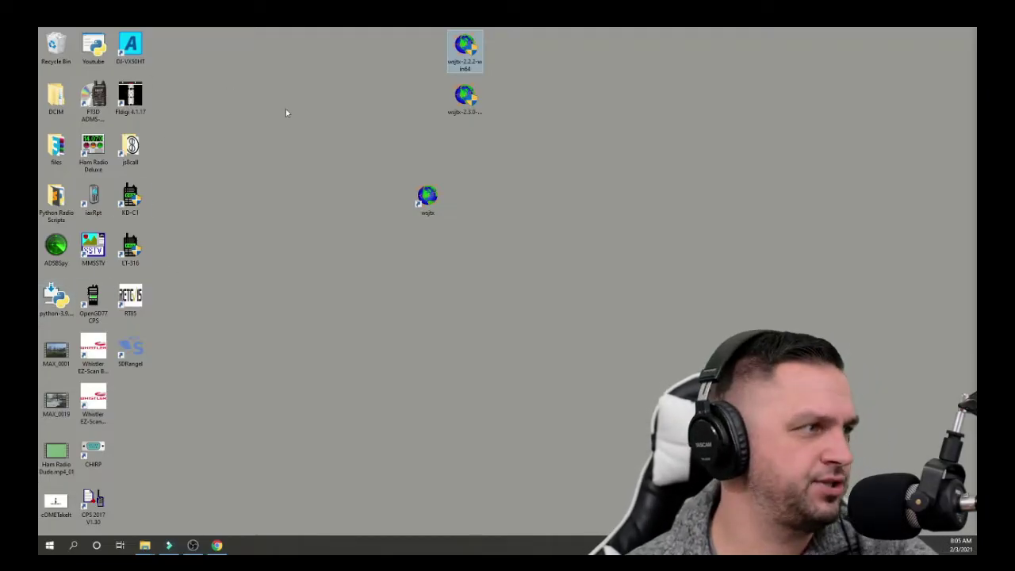
pyautogui.click(426, 202)
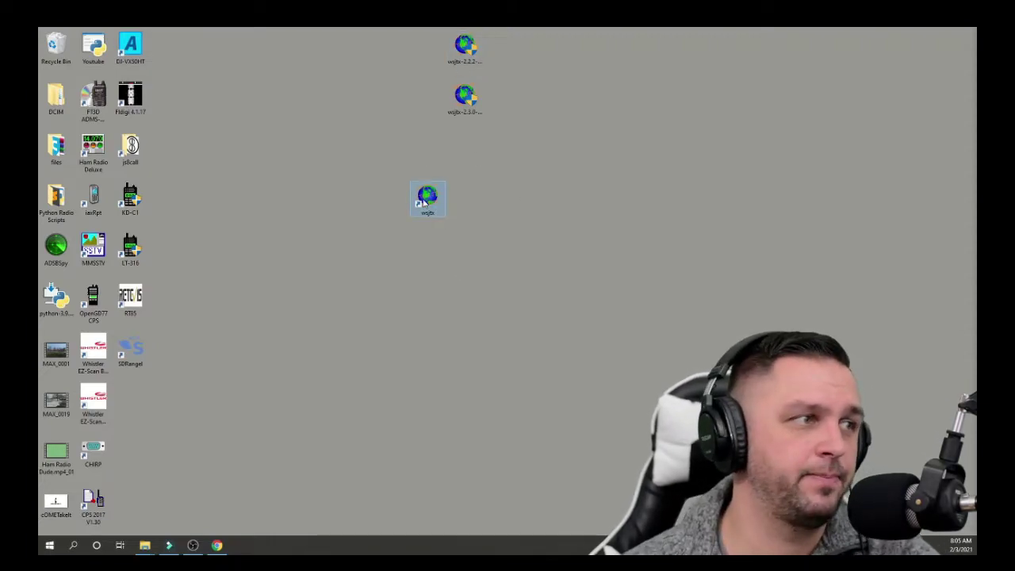
pyautogui.moveTo(424, 202); pyautogui.dragTo(474, 176)
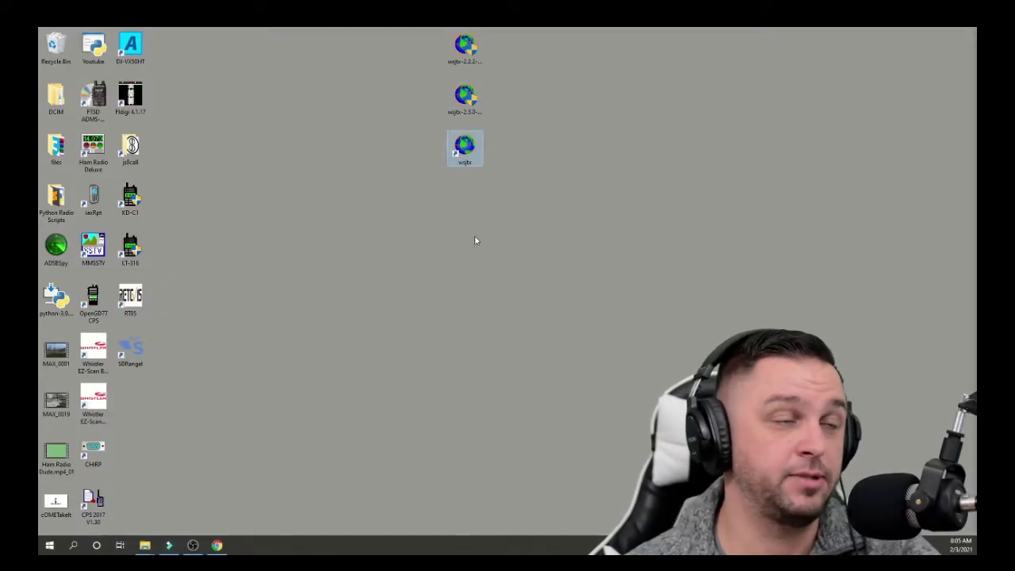
pyautogui.press('Return')
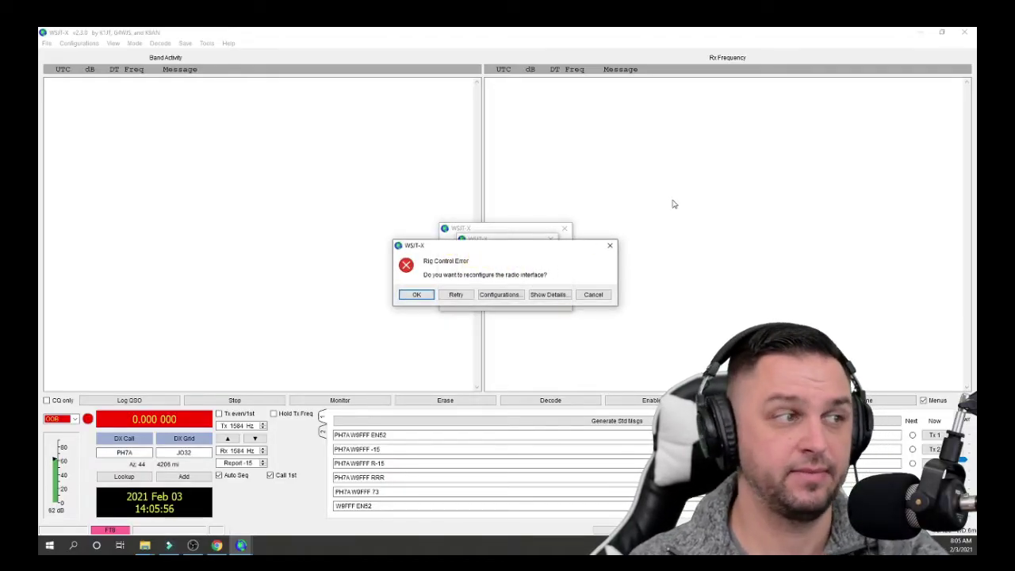
# Step: Accept reconfiguring the radio after the Rig Control Error, bringing up the Radio settings
pyautogui.moveTo(545, 247); pyautogui.dragTo(624, 119)
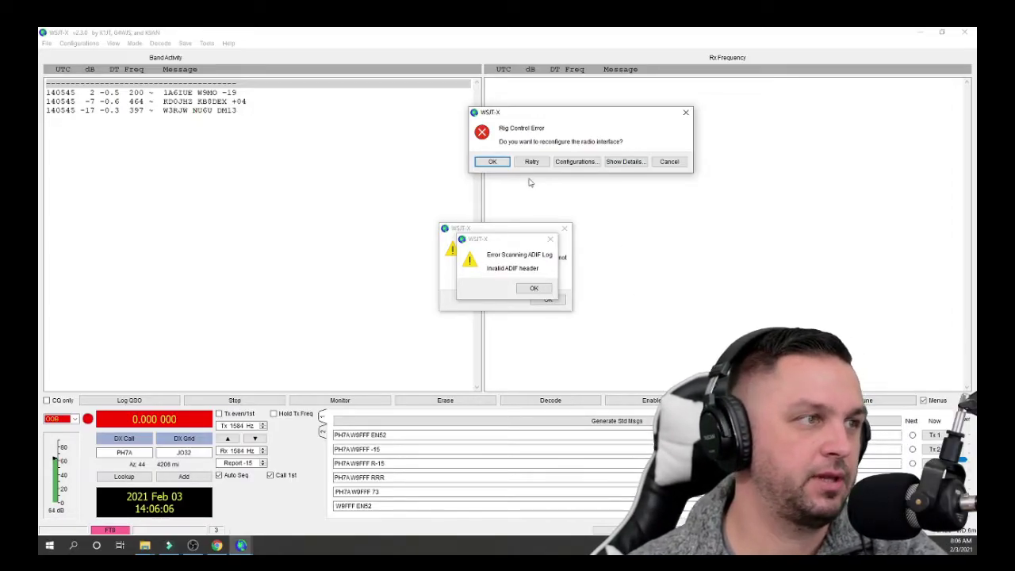
pyautogui.moveTo(537, 111); pyautogui.dragTo(498, 146)
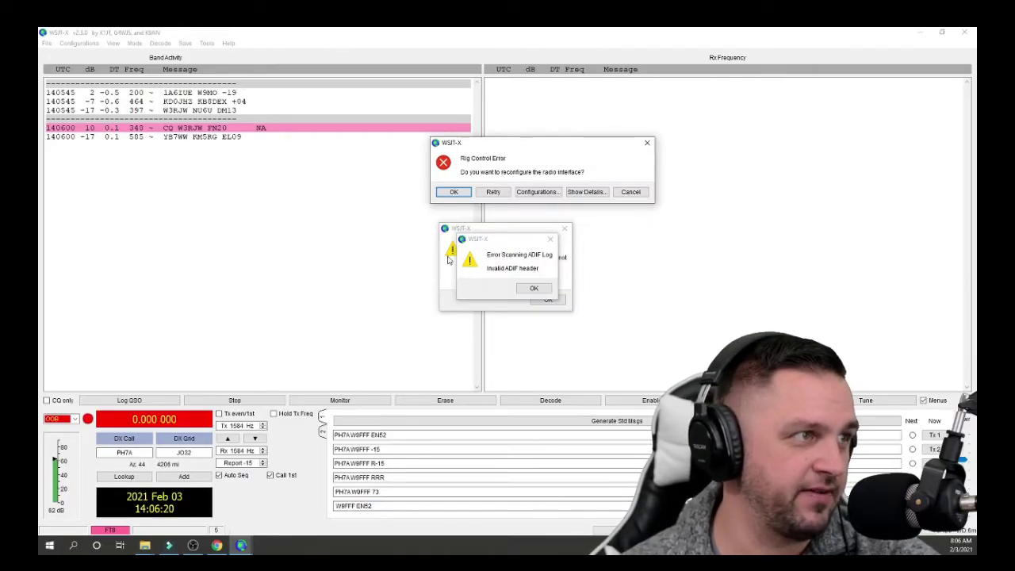
pyautogui.click(463, 193)
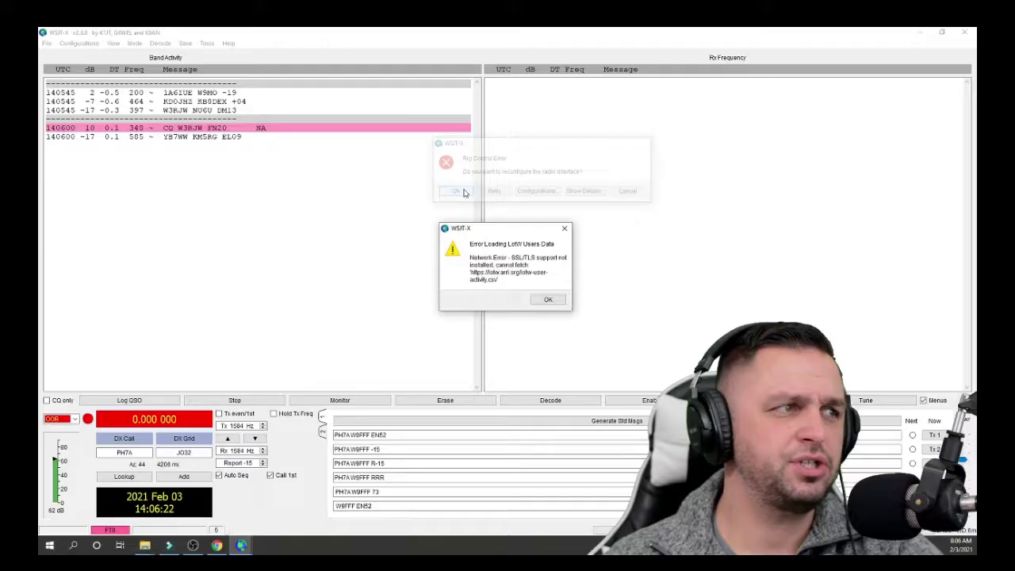
# Step: Select Yaesu FTDX-10 as the rig in the Radio settings
pyautogui.moveTo(462, 101); pyautogui.dragTo(606, 68)
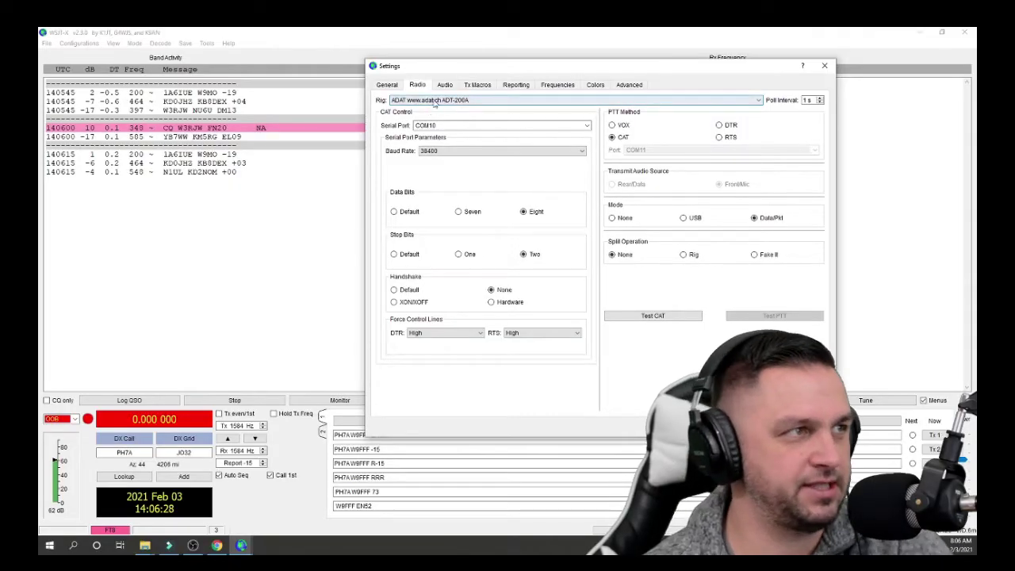
pyautogui.click(503, 101)
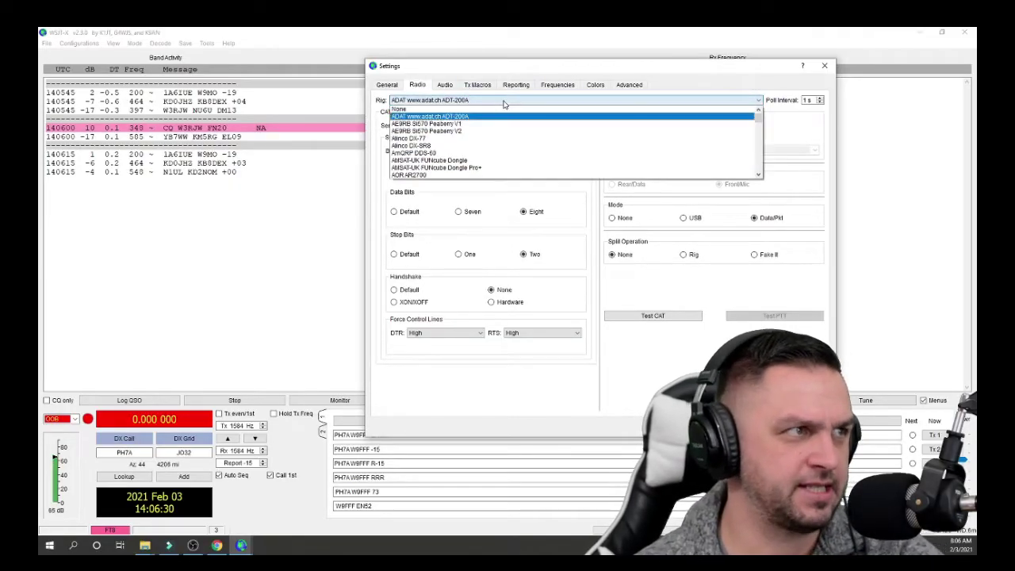
pyautogui.click(505, 103)
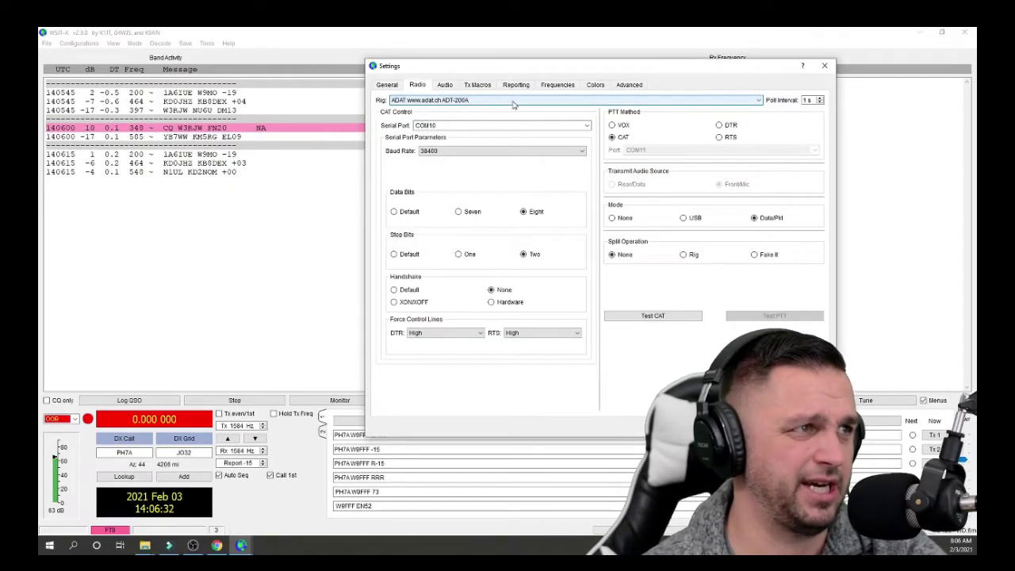
pyautogui.click(515, 101)
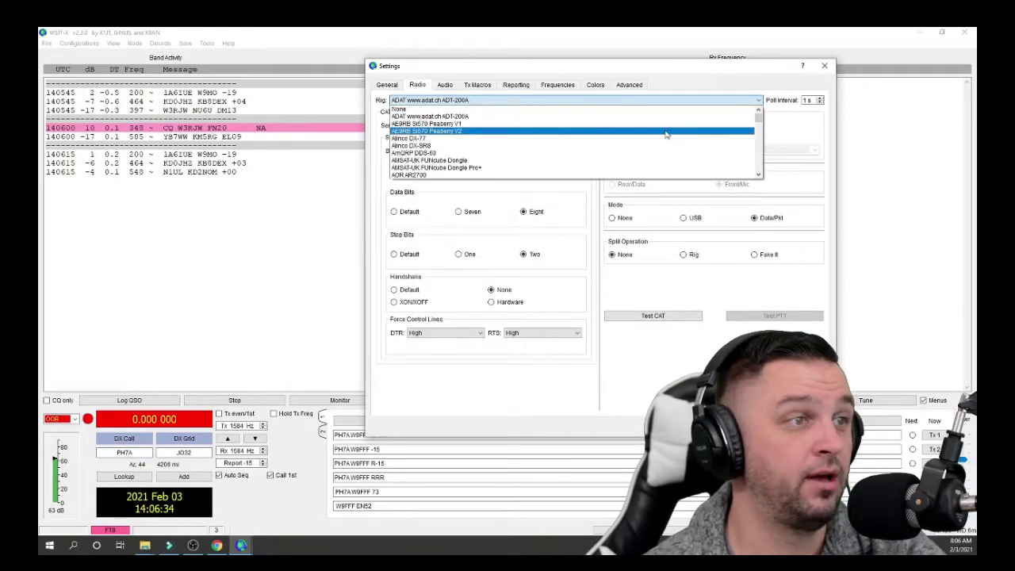
pyautogui.moveTo(759, 115); pyautogui.dragTo(766, 170)
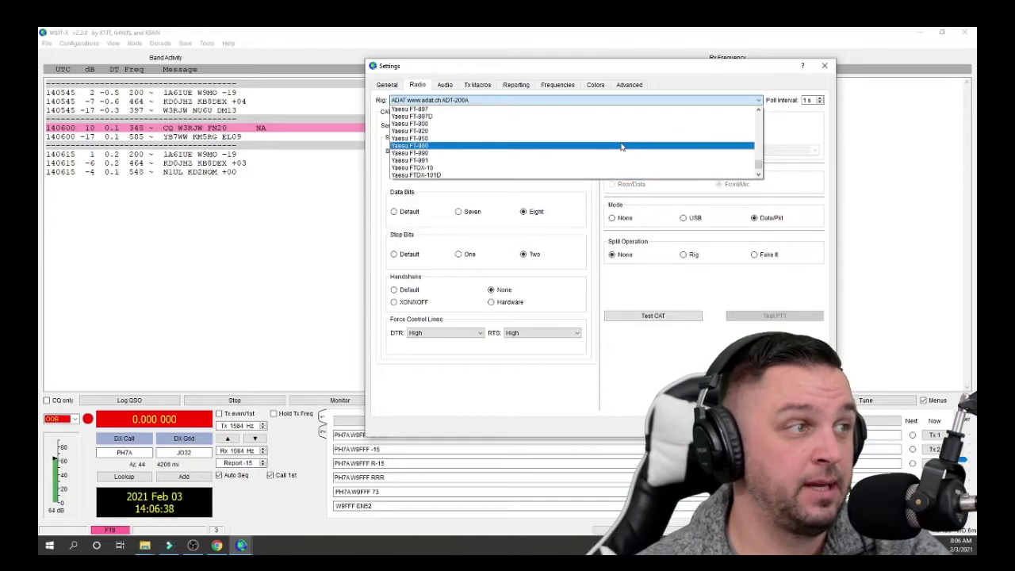
pyautogui.scroll(-2, 631, 150)
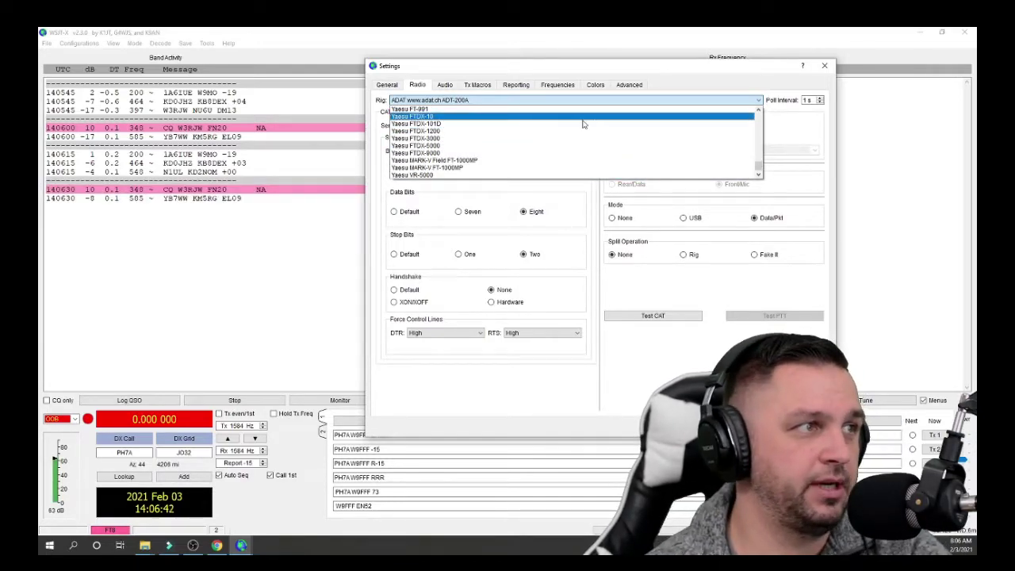
pyautogui.click(444, 117)
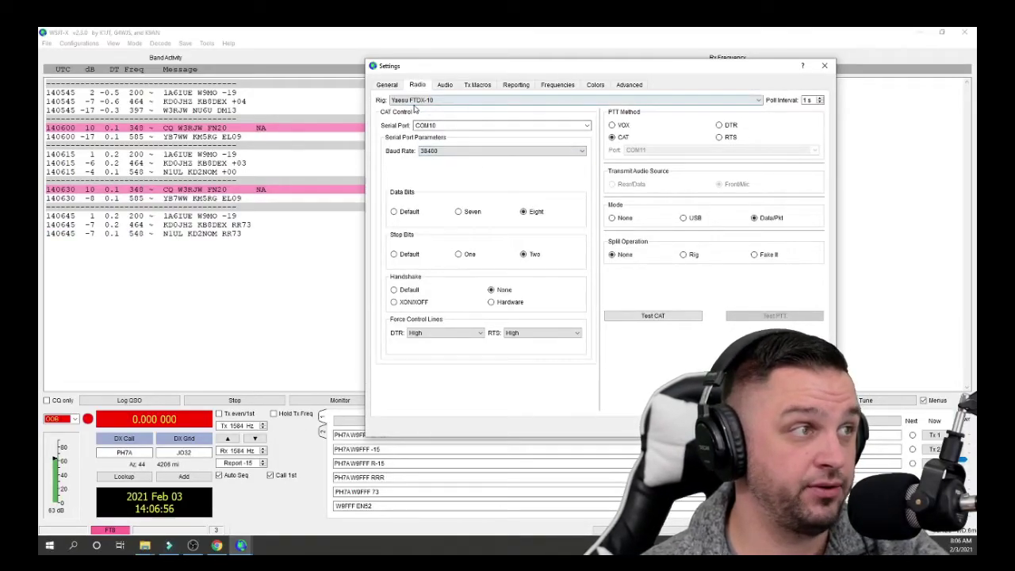
# Step: Test CAT control and PTT keying with the radio, then accept the settings
pyautogui.click(682, 317)
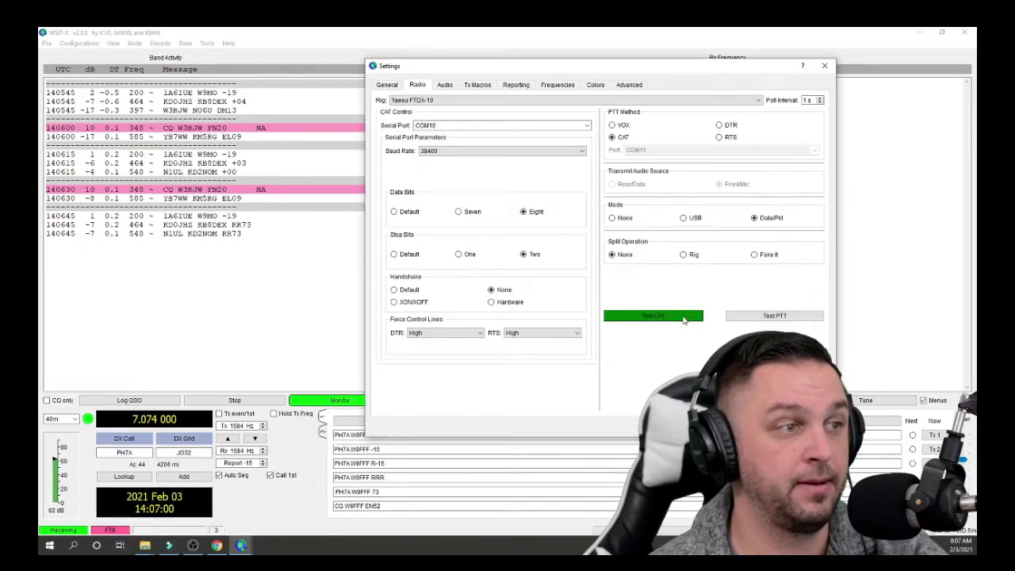
pyautogui.click(746, 317)
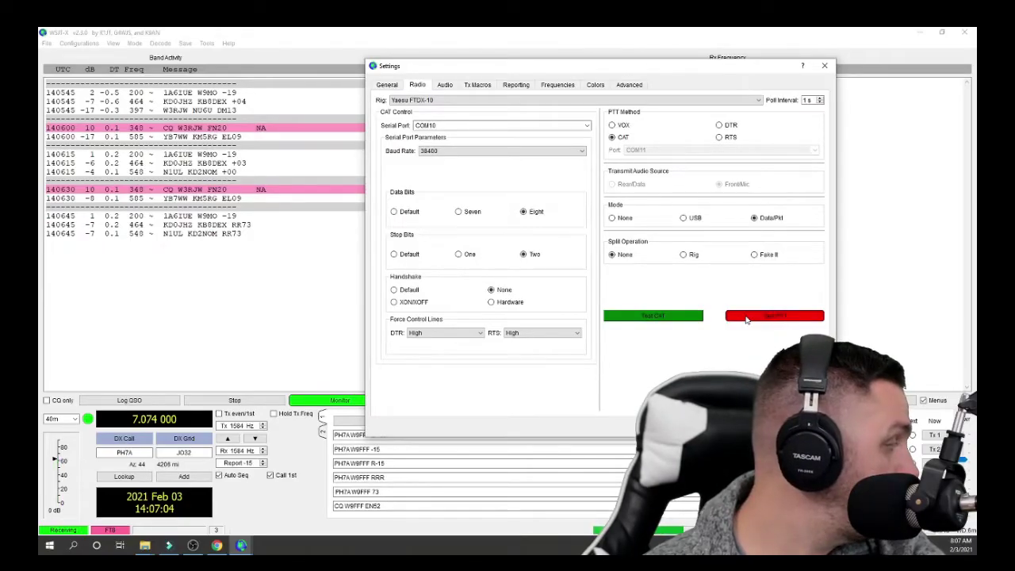
pyautogui.click(746, 317)
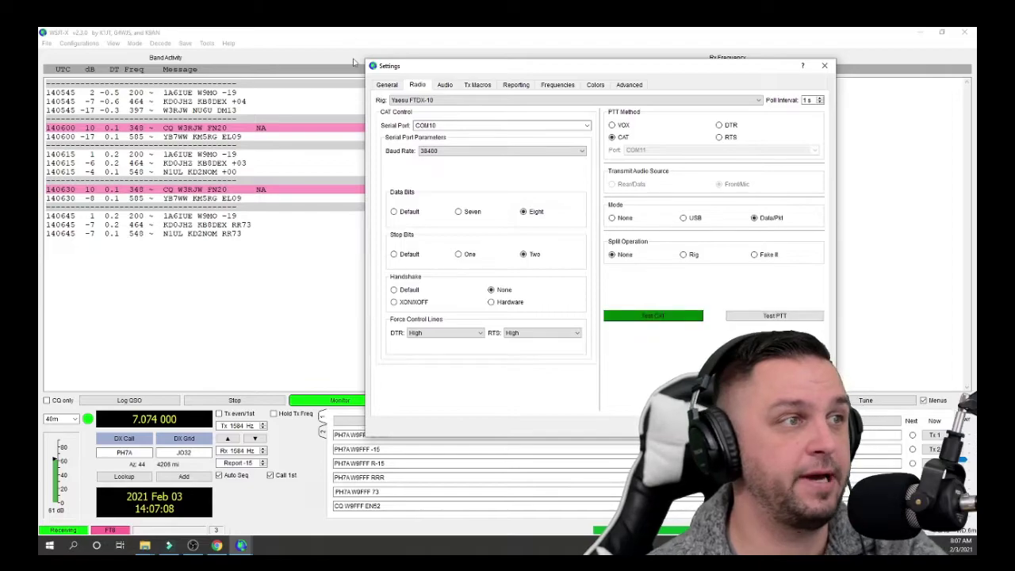
pyautogui.click(648, 316)
pyautogui.press('Return')
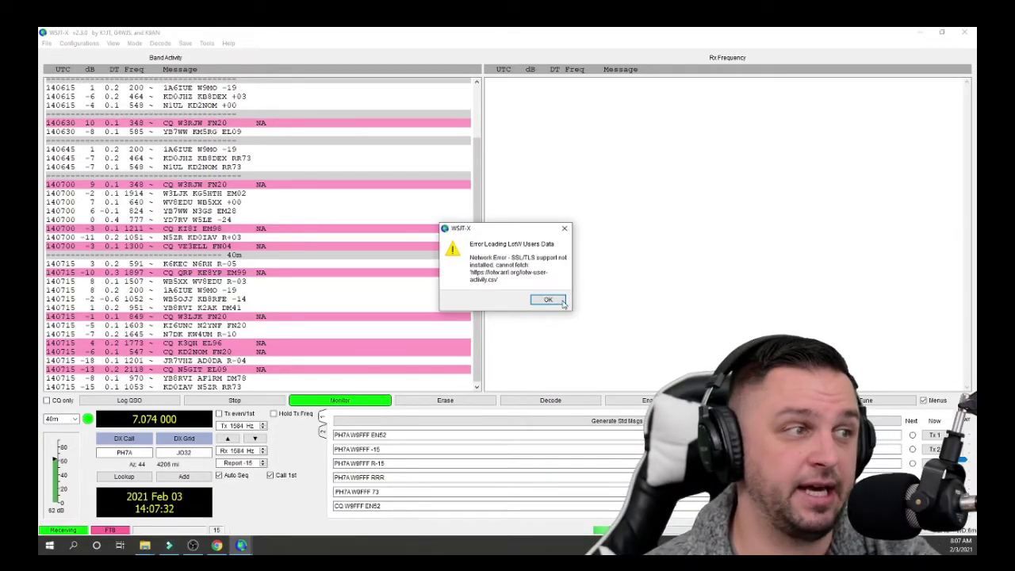
pyautogui.click(548, 299)
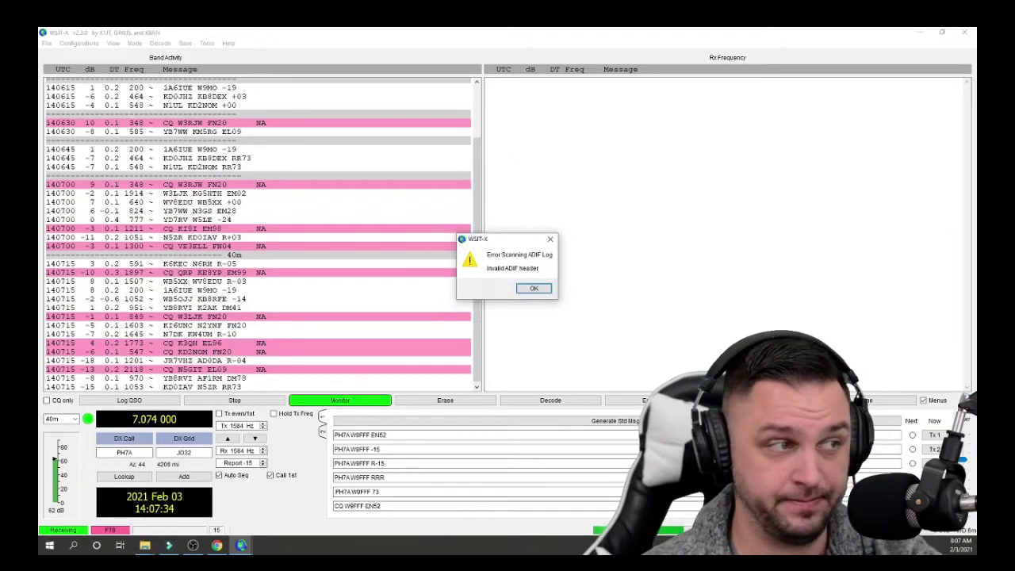
pyautogui.click(533, 289)
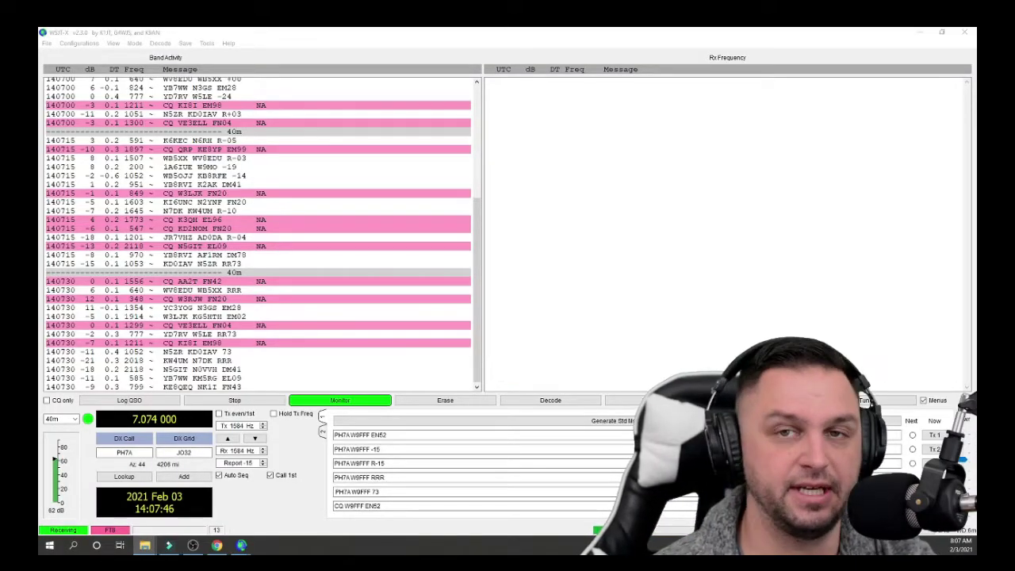
# Step: Open the WSJT-X log directory and drop lotw-user-activity.csv into it
pyautogui.click(48, 45)
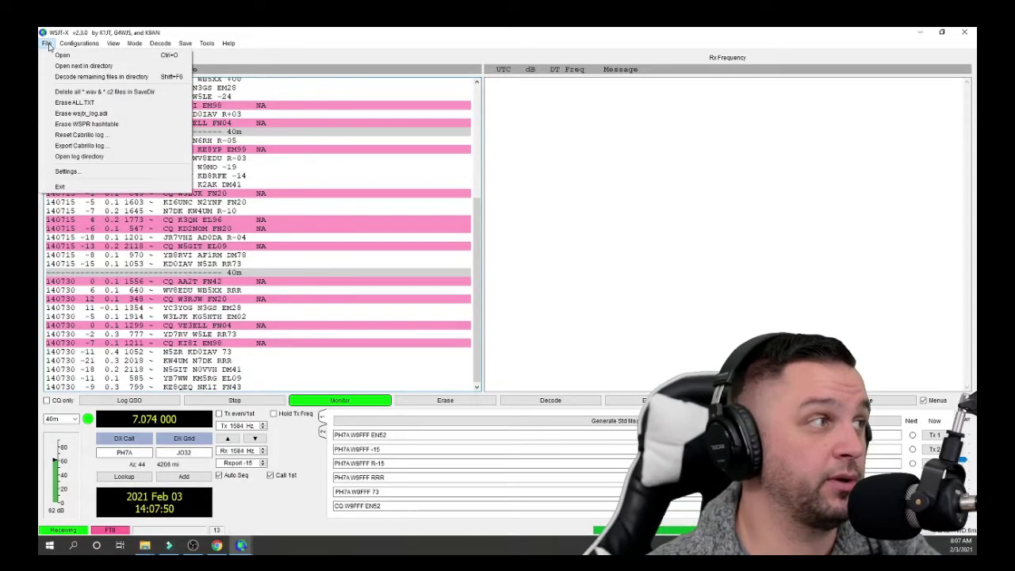
pyautogui.click(80, 157)
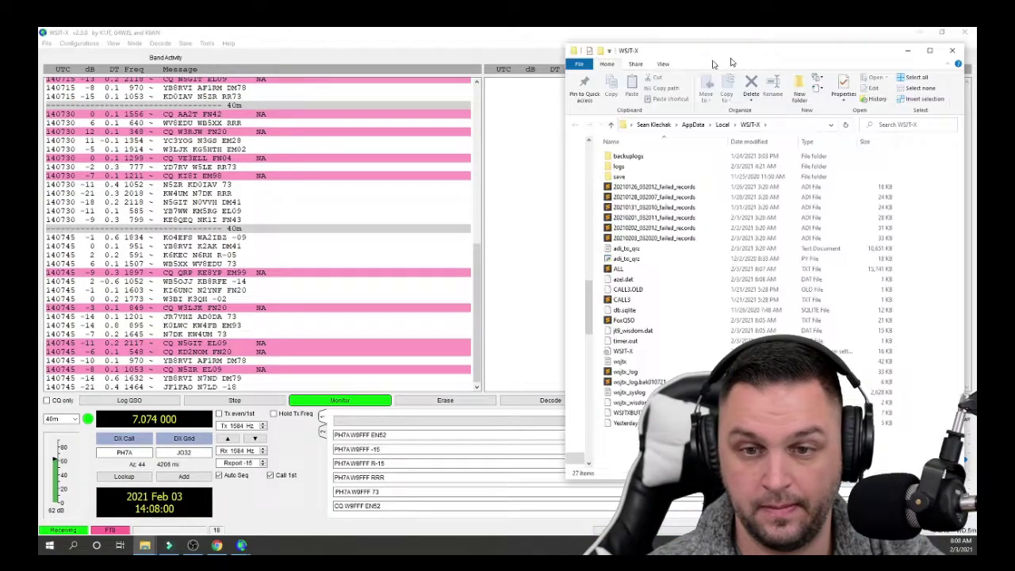
pyautogui.moveTo(682, 24); pyautogui.dragTo(452, 67)
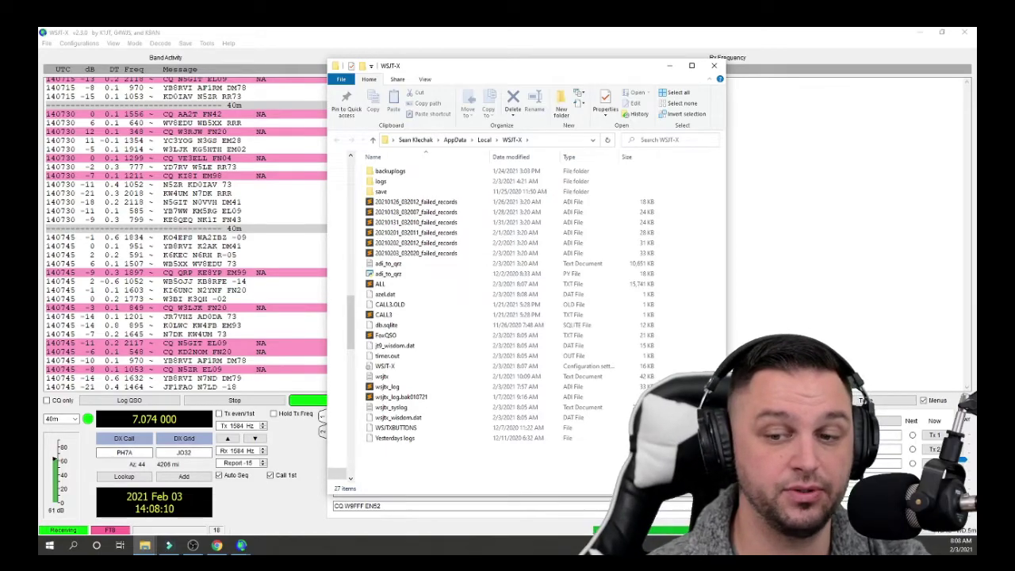
pyautogui.moveTo(698, 341); pyautogui.dragTo(431, 460)
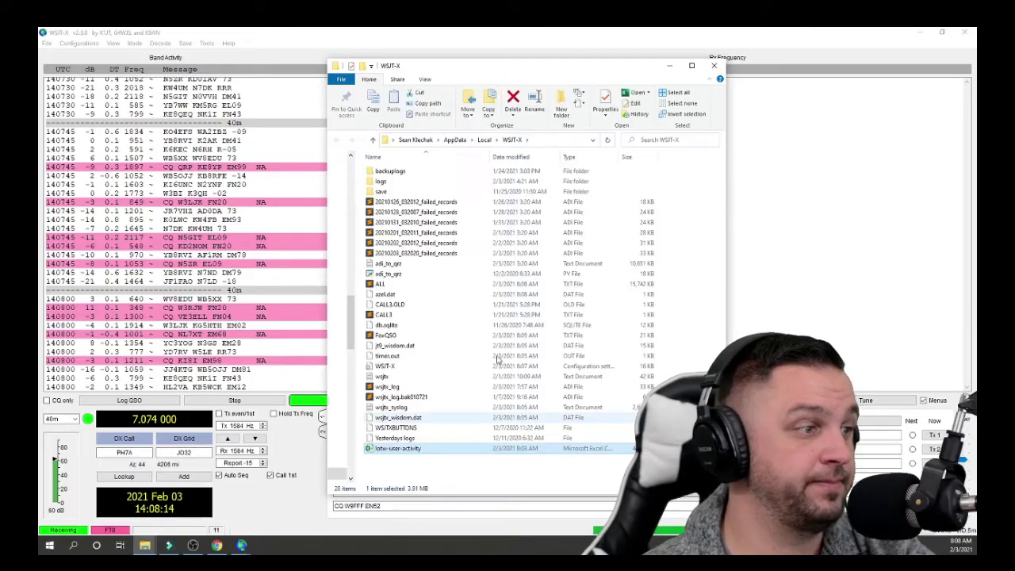
# Step: Close and relaunch WSJT-X from the desktop shortcut, dismissing the invalid ADIF header error
pyautogui.click(898, 51)
pyautogui.click(964, 32)
pyautogui.click(669, 65)
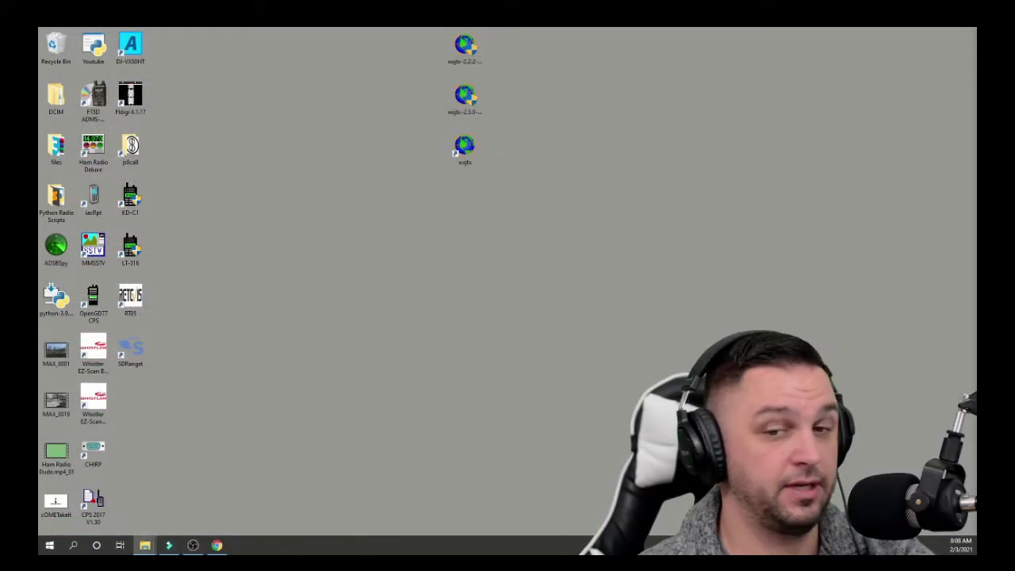
pyautogui.doubleClick(465, 150)
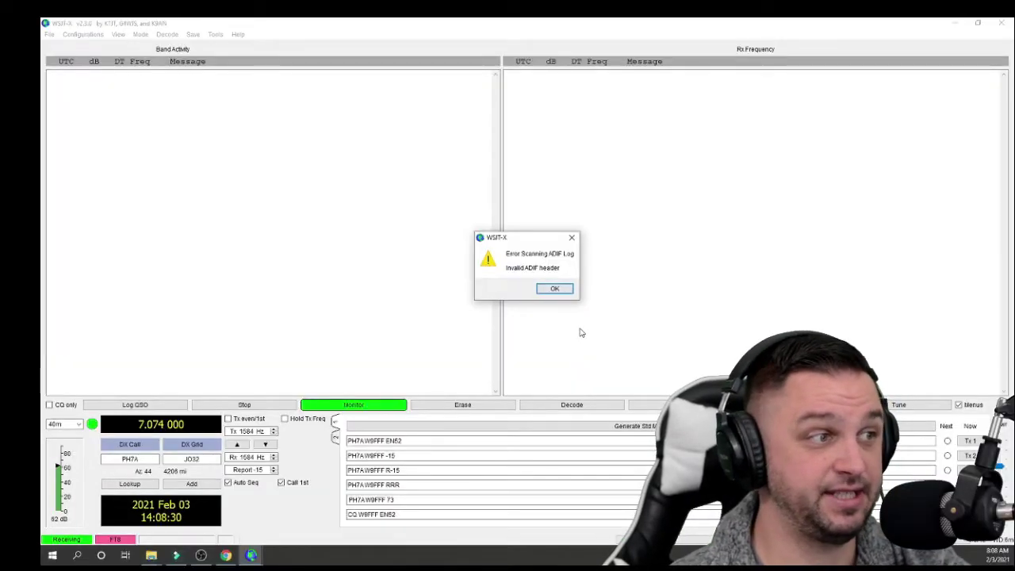
pyautogui.click(555, 289)
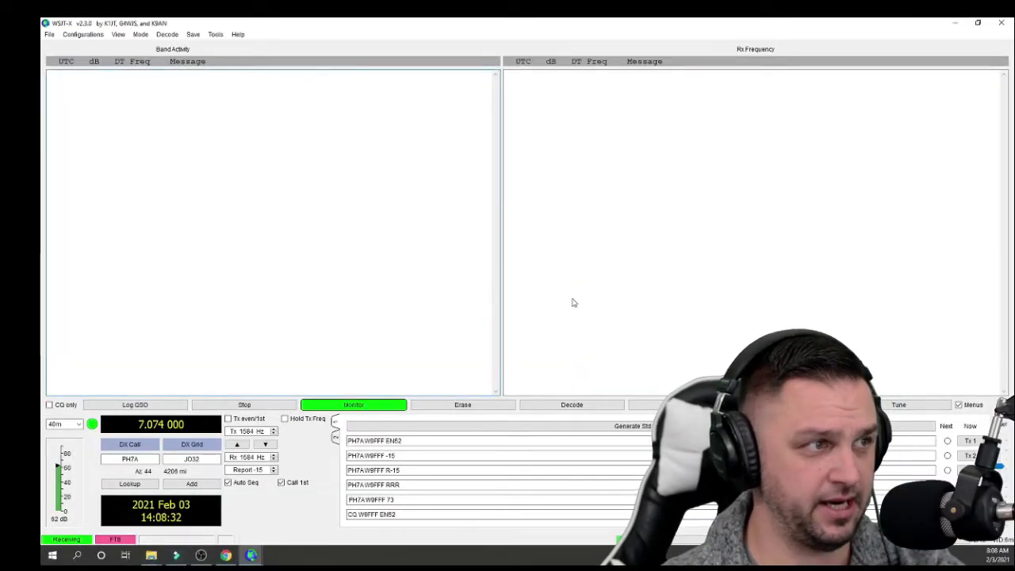
# Step: Open wsjtx_log from the WSJT-X log directory in a maximized Notepad window
pyautogui.click(49, 34)
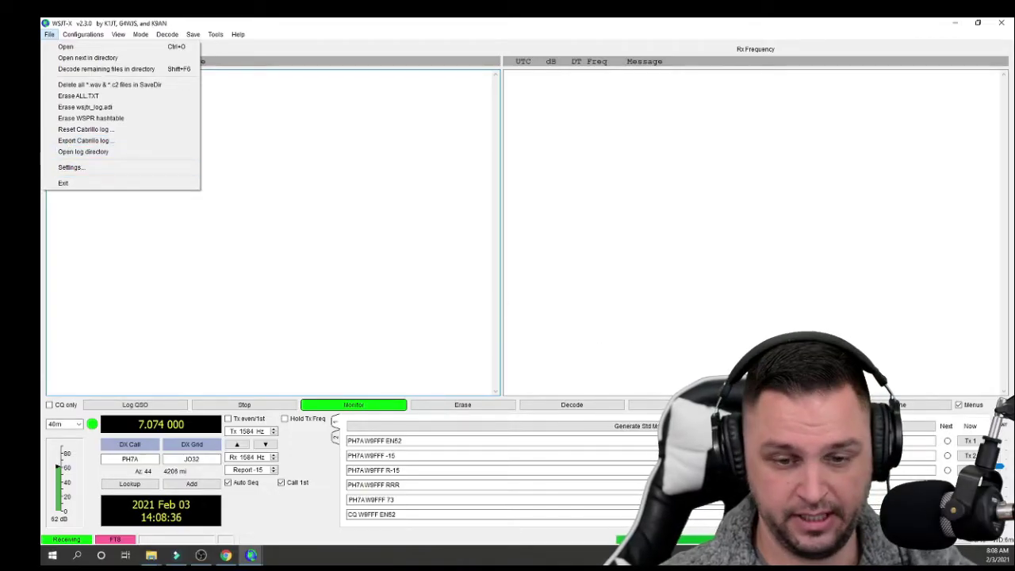
pyautogui.click(84, 151)
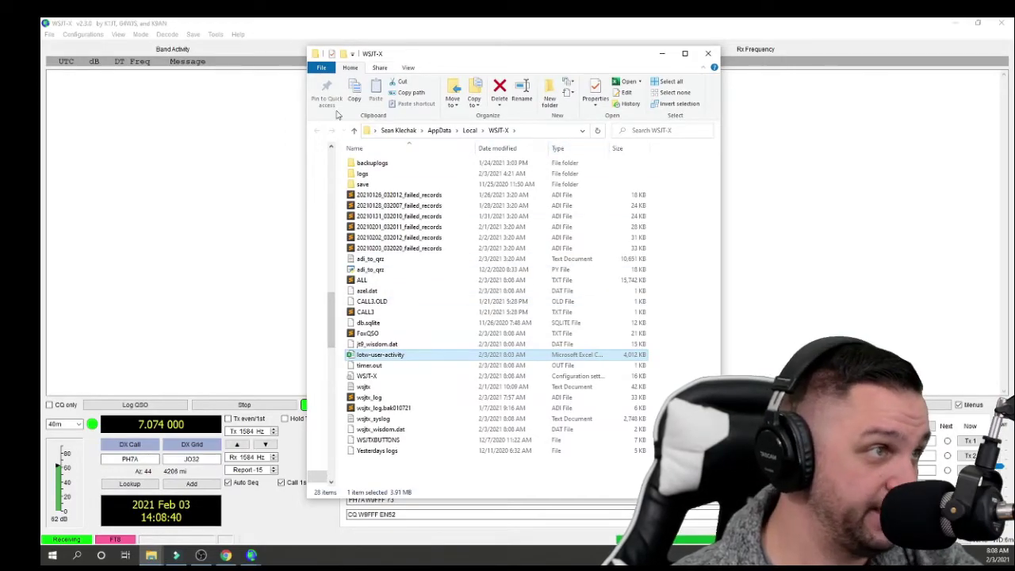
pyautogui.click(377, 399)
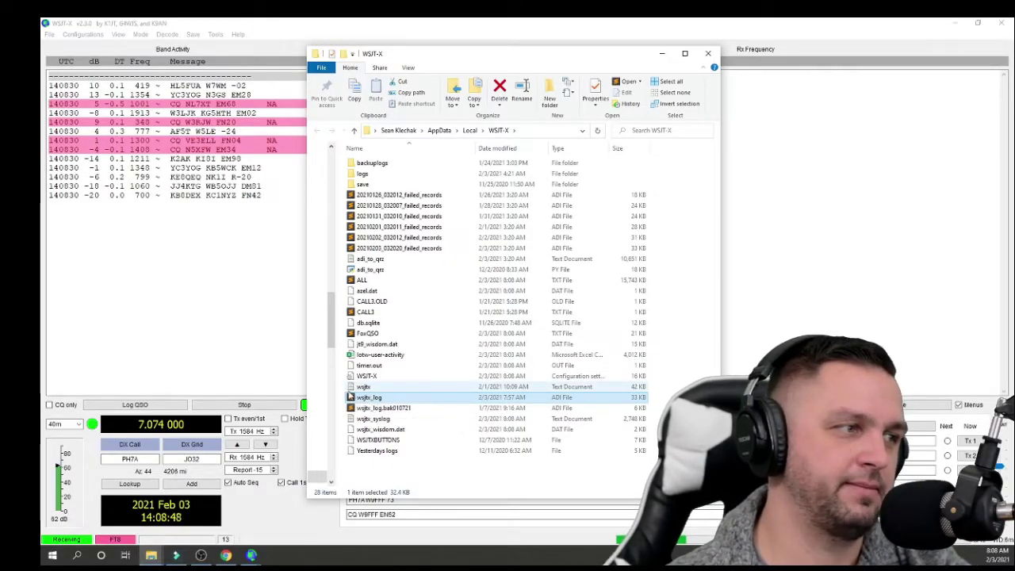
pyautogui.rightClick(351, 396)
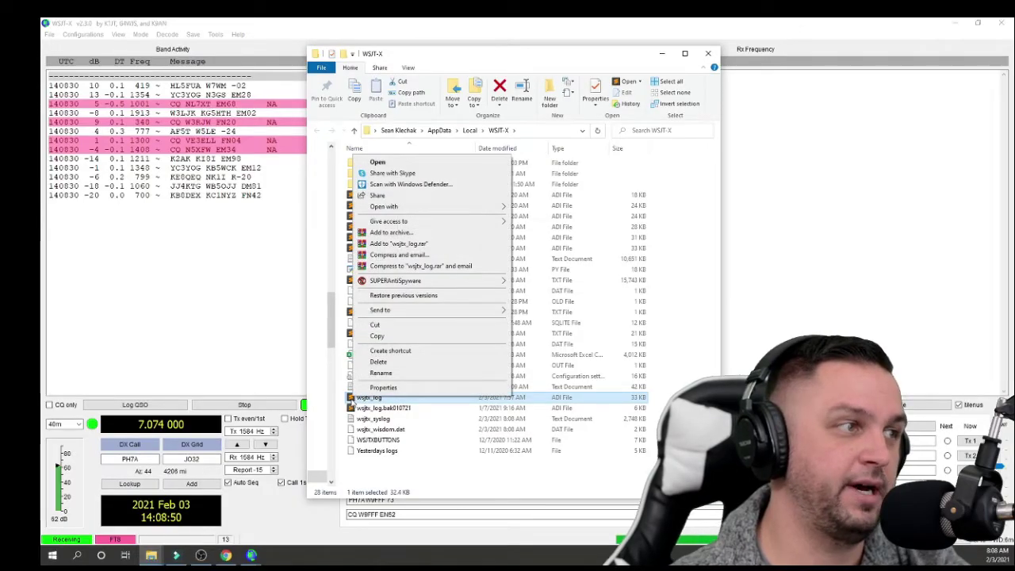
pyautogui.moveTo(427, 208)
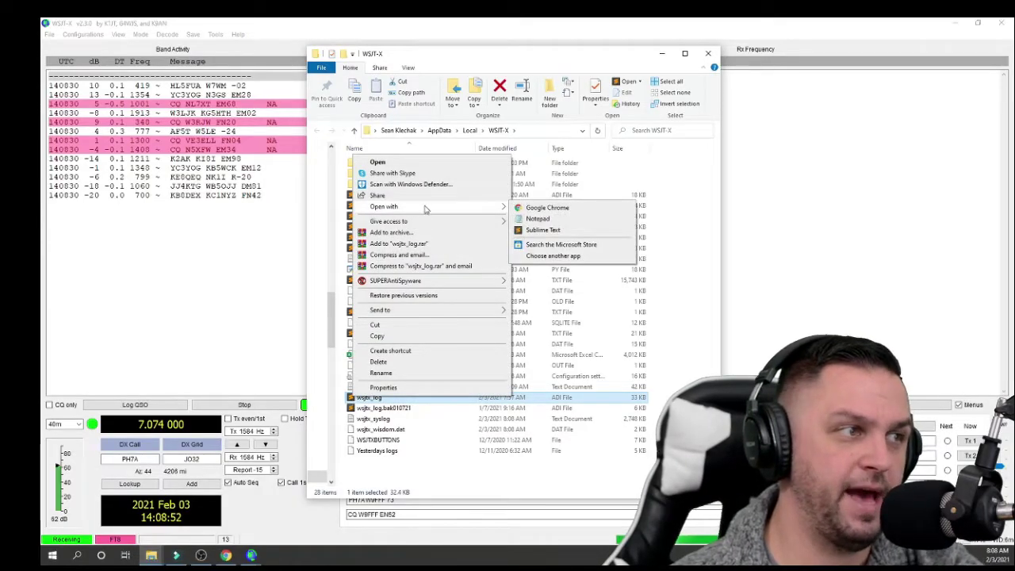
pyautogui.click(539, 219)
pyautogui.doubleClick(546, 55)
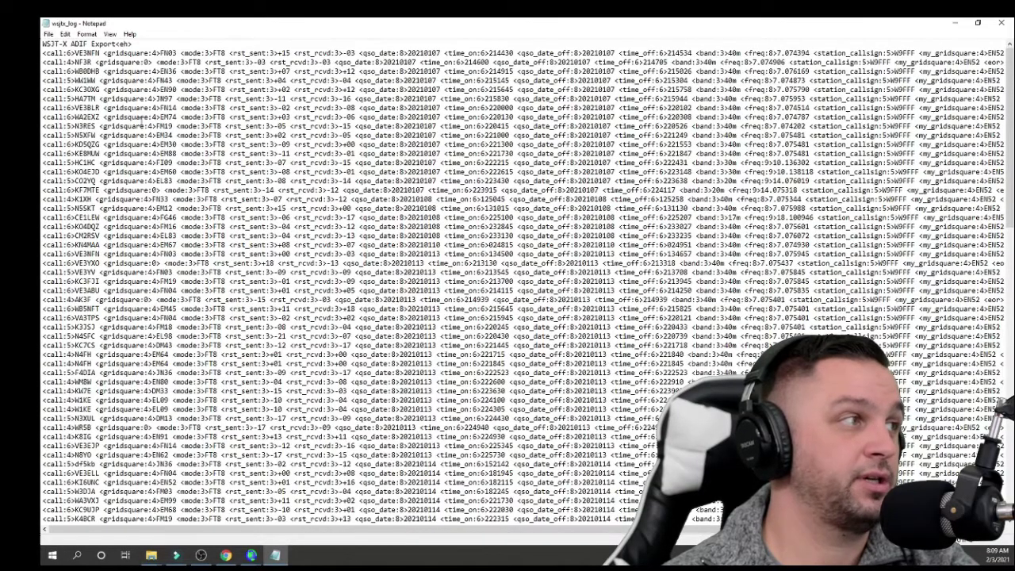
# Step: Correct the header's <eh> tag to <eoh> and save wsjtx_log when closing Notepad
pyautogui.click(125, 43)
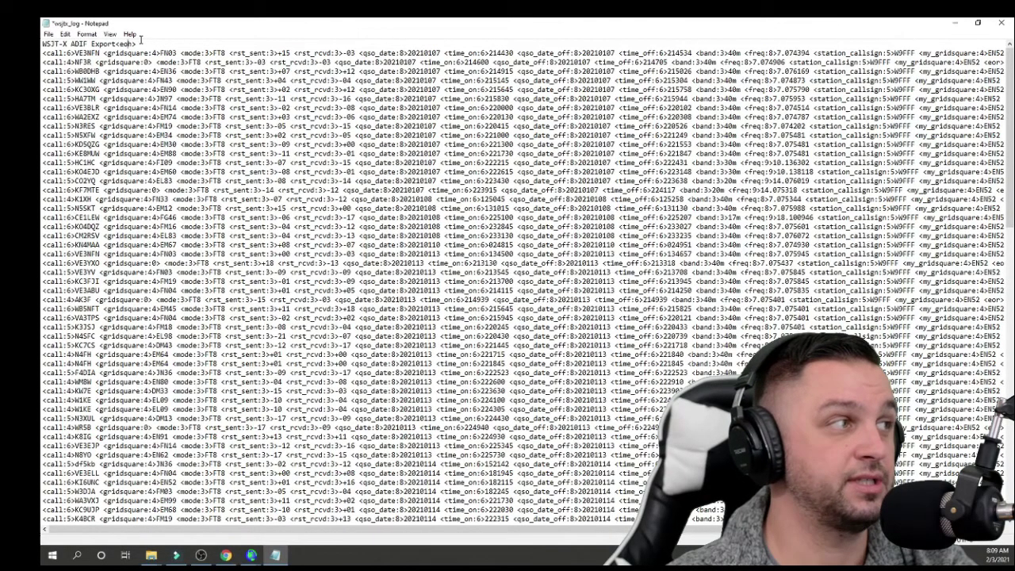
pyautogui.click(1003, 22)
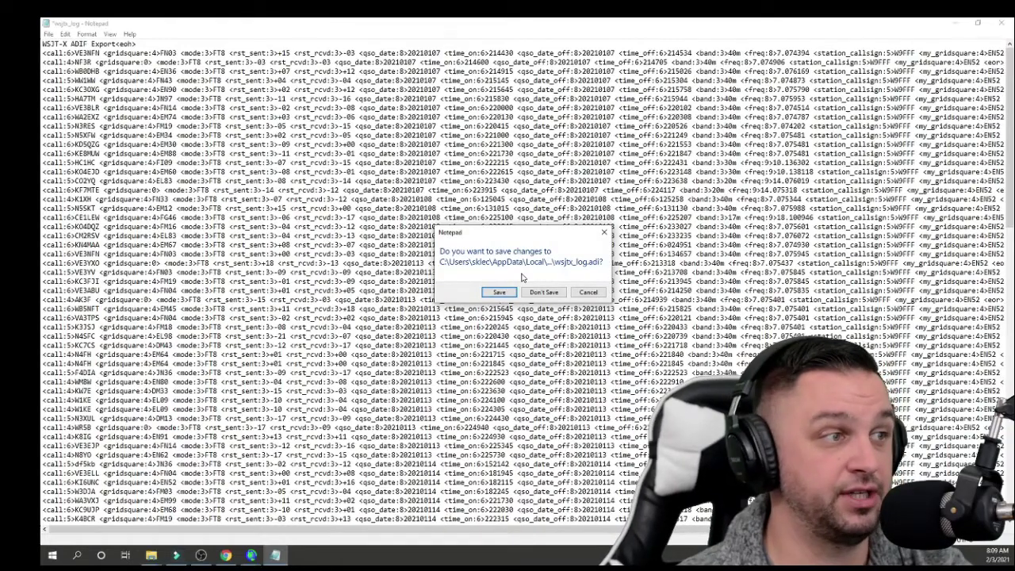
pyautogui.click(499, 293)
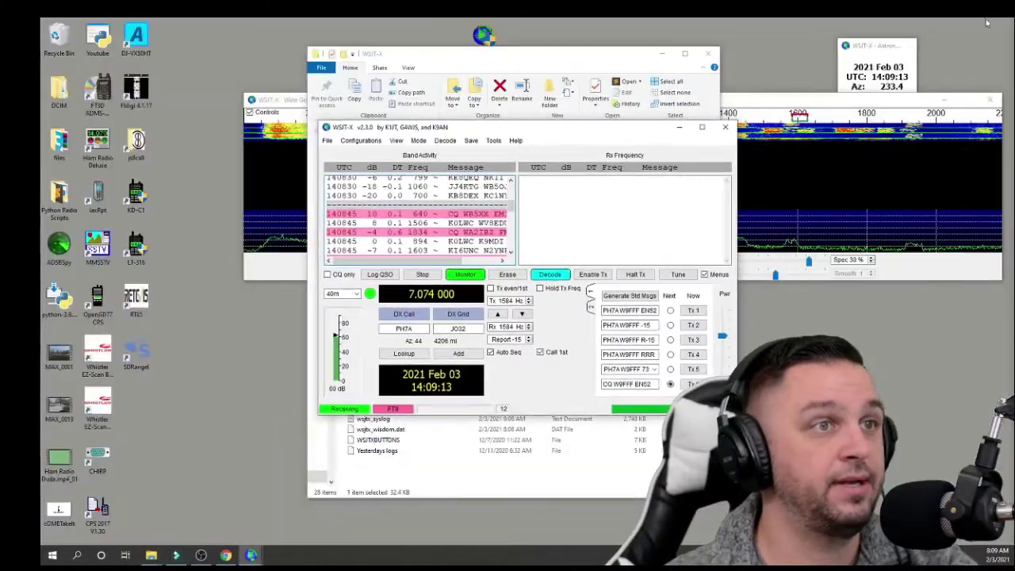
# Step: Close WSJT-X and the log folder window, then select the WSJT-X desktop shortcut to restart it
pyautogui.click(725, 127)
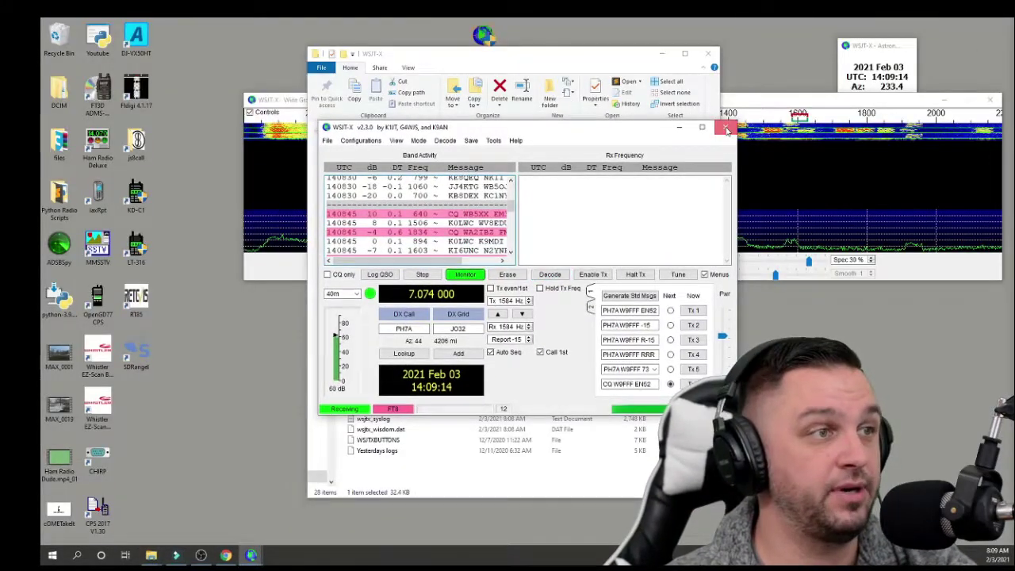
pyautogui.click(709, 53)
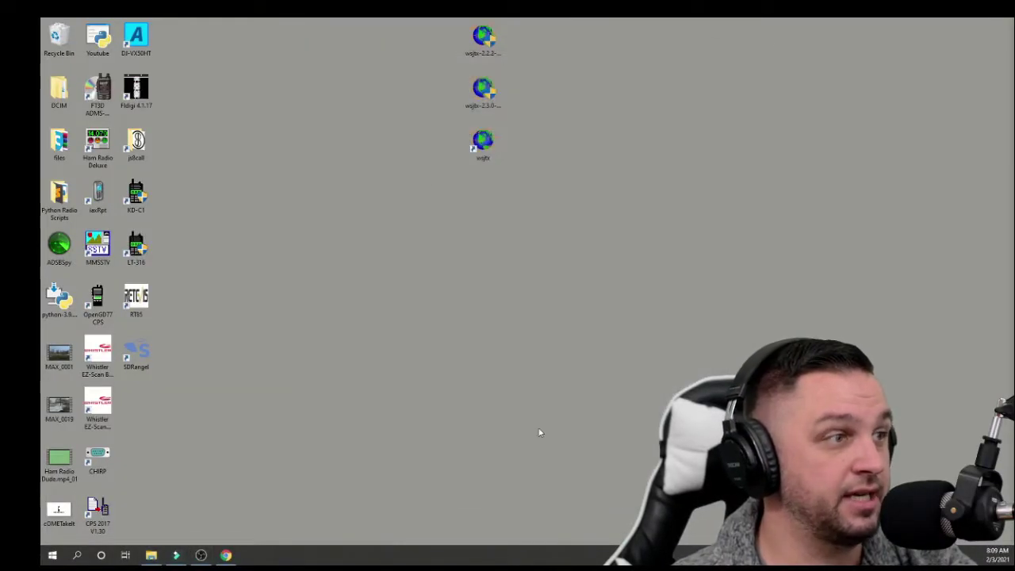
pyautogui.click(486, 147)
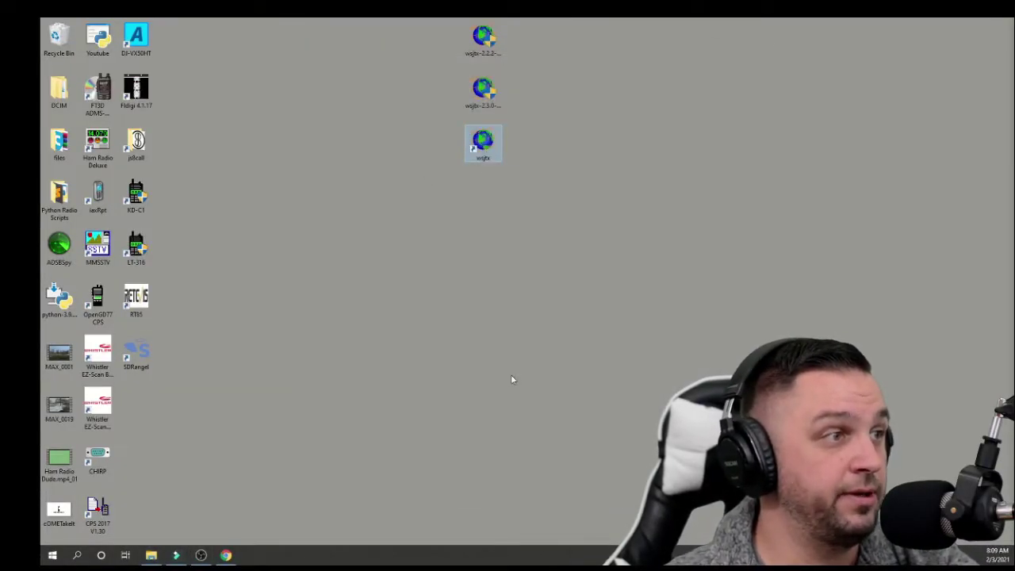